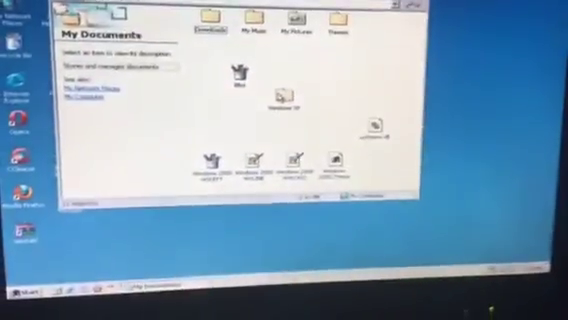
- Open the Windows XP folder in My Documents to show its theme files
double_click(285, 92)
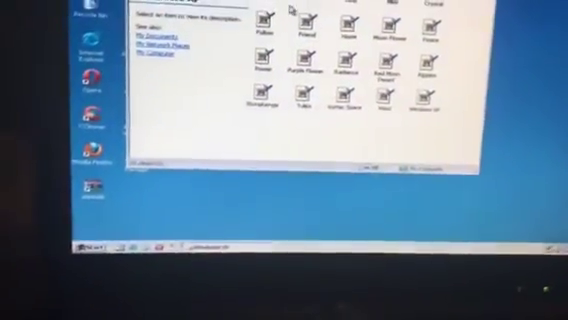
- Show the Windows XP folder as Thumbnails and open the Autumn wallpaper full-size
right_click(291, 10)
mouse_move(310, 5)
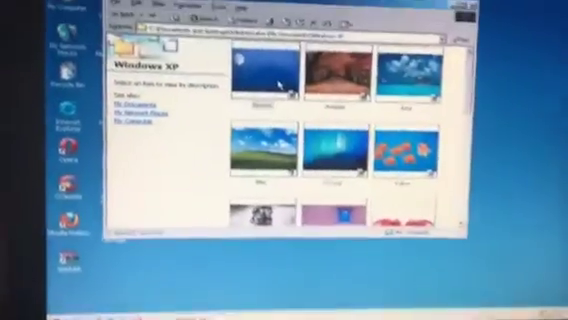
left_click(268, 22)
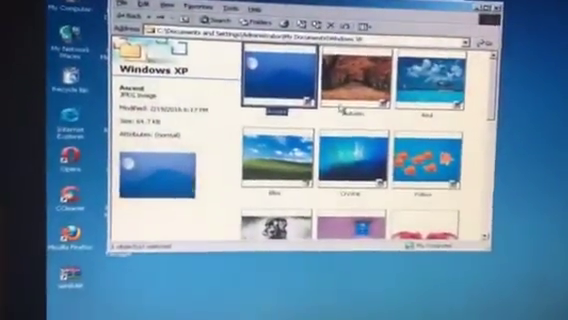
double_click(355, 128)
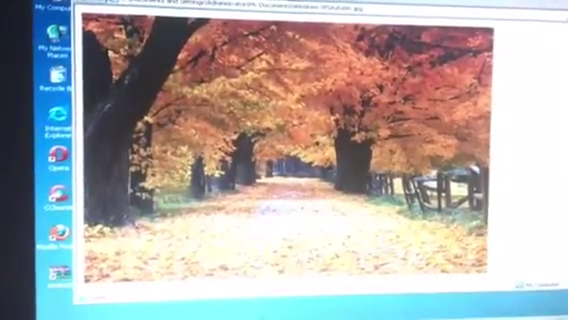
key("alt+F4")
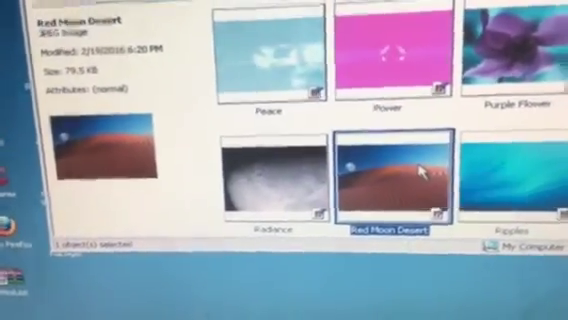
- Open the Red Moon Desert wallpaper thumbnail full-size
double_click(420, 172)
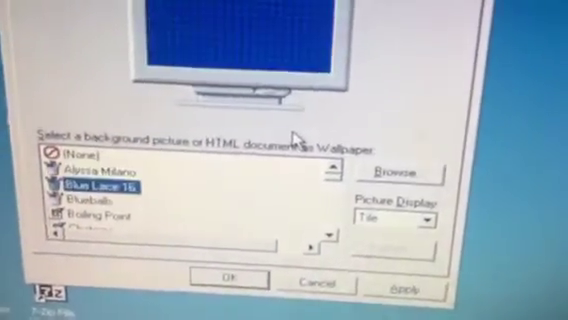
key("Down")
key("Down")
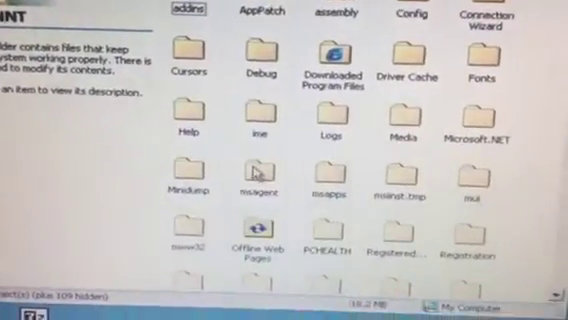
- Navigate into the WINNT Wallpaper folder and select the Boiling Point wallpaper
left_click(415, 180)
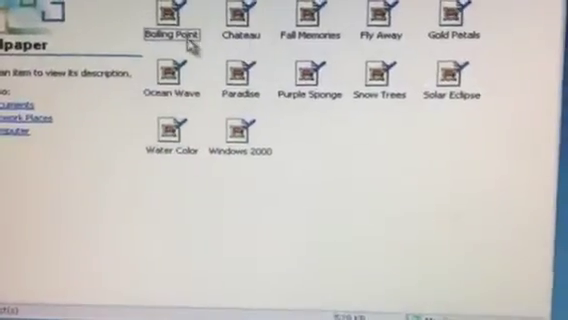
left_click(178, 38)
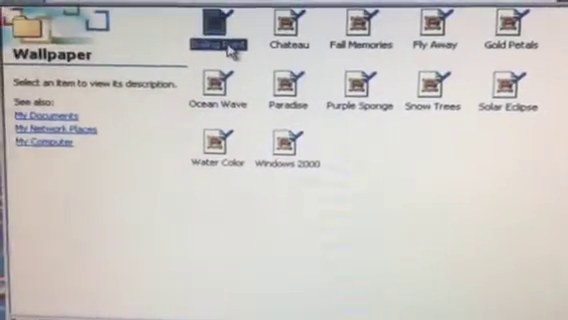